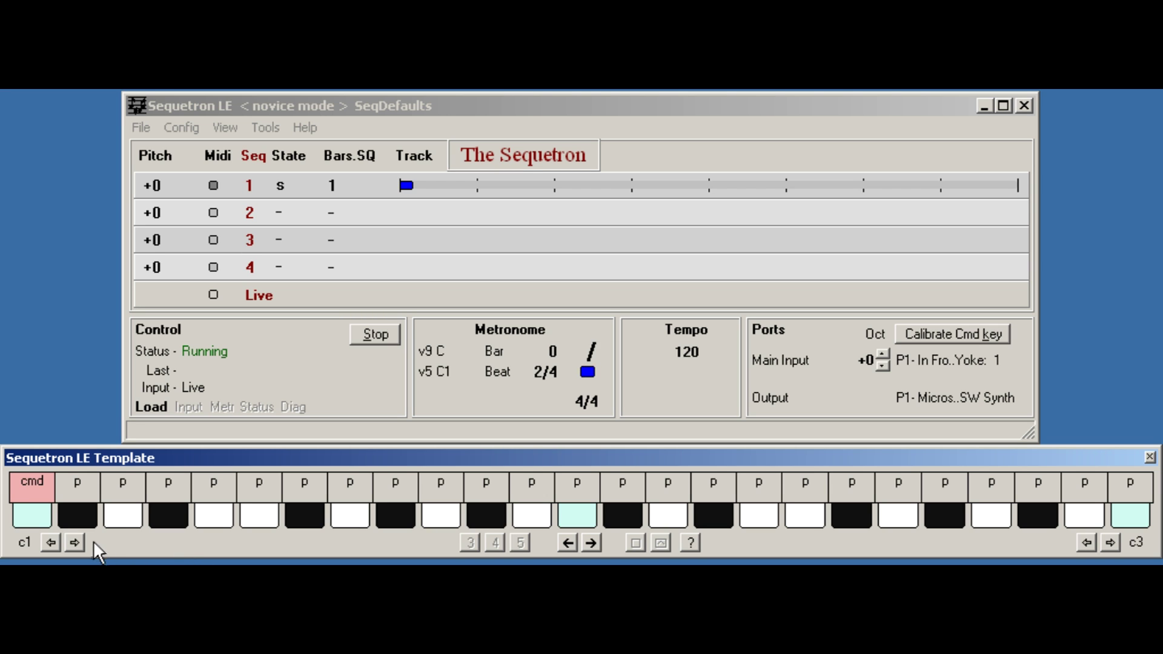
- Play a rising run of live notes across the Sequetron LE Template keyboard
{"action": "left_click_drag", "start_coordinate": [79, 519], "coordinate": [300, 514]}
- Start sequence 1 with the cmd, seq 1 and play keys, then play live notes over it
{"action": "left_click", "coordinate": [35, 513]}
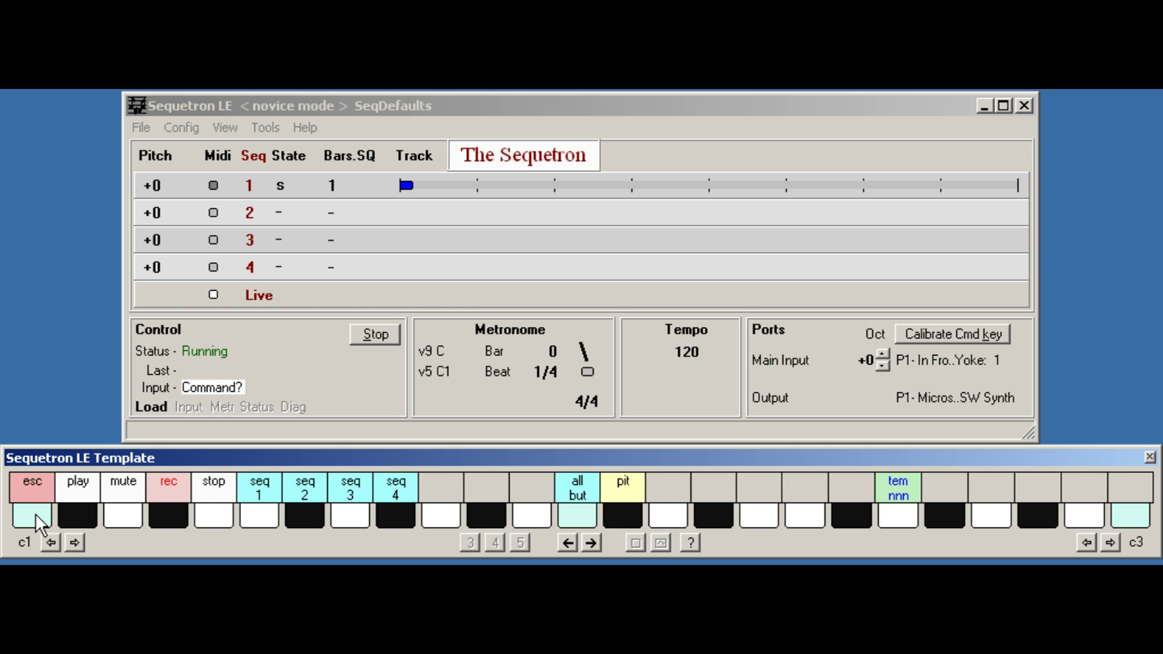
{"action": "left_click", "coordinate": [257, 522]}
{"action": "left_click", "coordinate": [69, 514]}
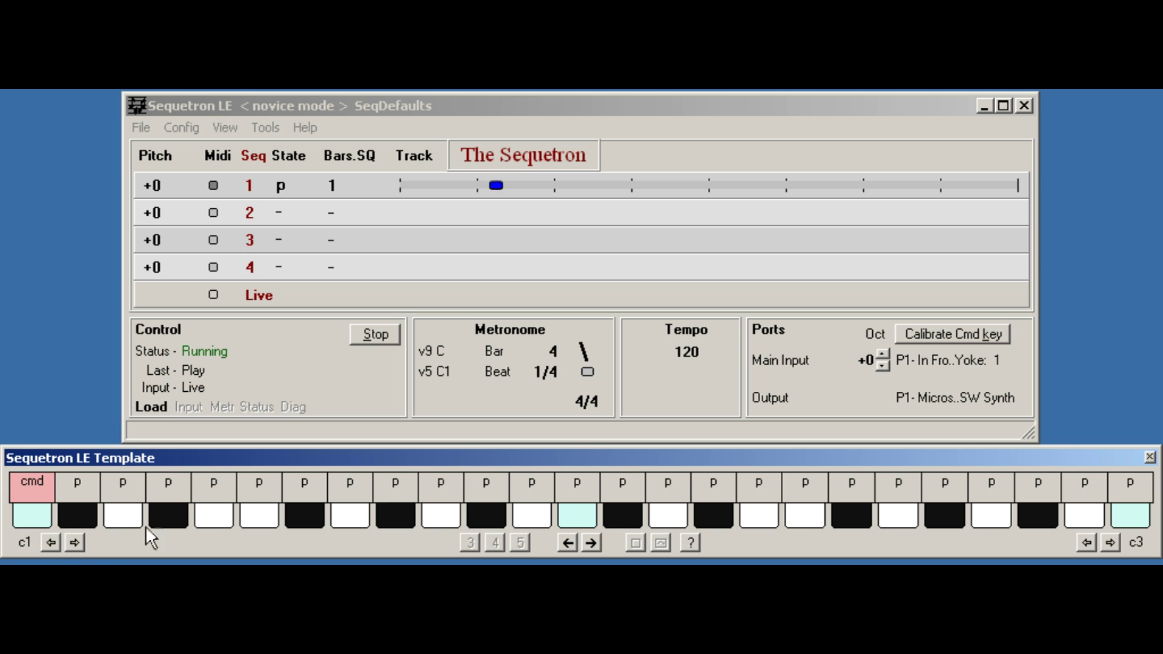
{"action": "mouse_move", "coordinate": [78, 511]}
{"action": "left_mouse_down"}
{"action": "mouse_move", "coordinate": [281, 505]}
{"action": "mouse_move", "coordinate": [445, 521]}
{"action": "mouse_move", "coordinate": [91, 512]}
{"action": "left_mouse_up"}
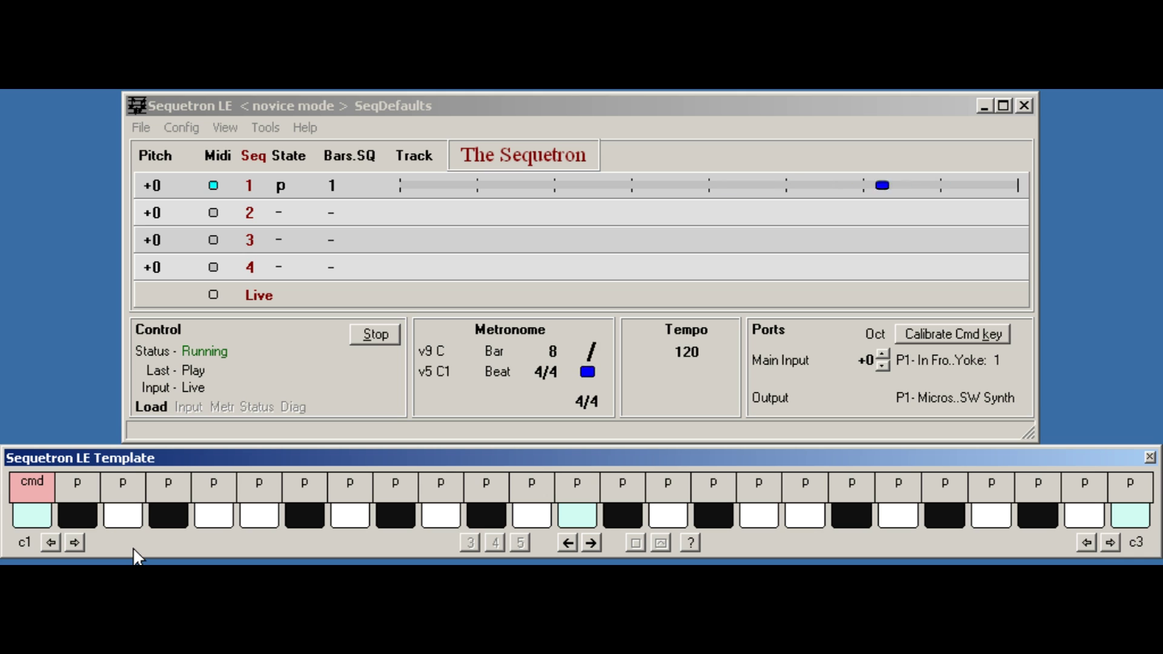
- Stop sequence 1 with the cmd, seq 1 and stop keys, resetting its bar count to 0
{"action": "left_click", "coordinate": [32, 514]}
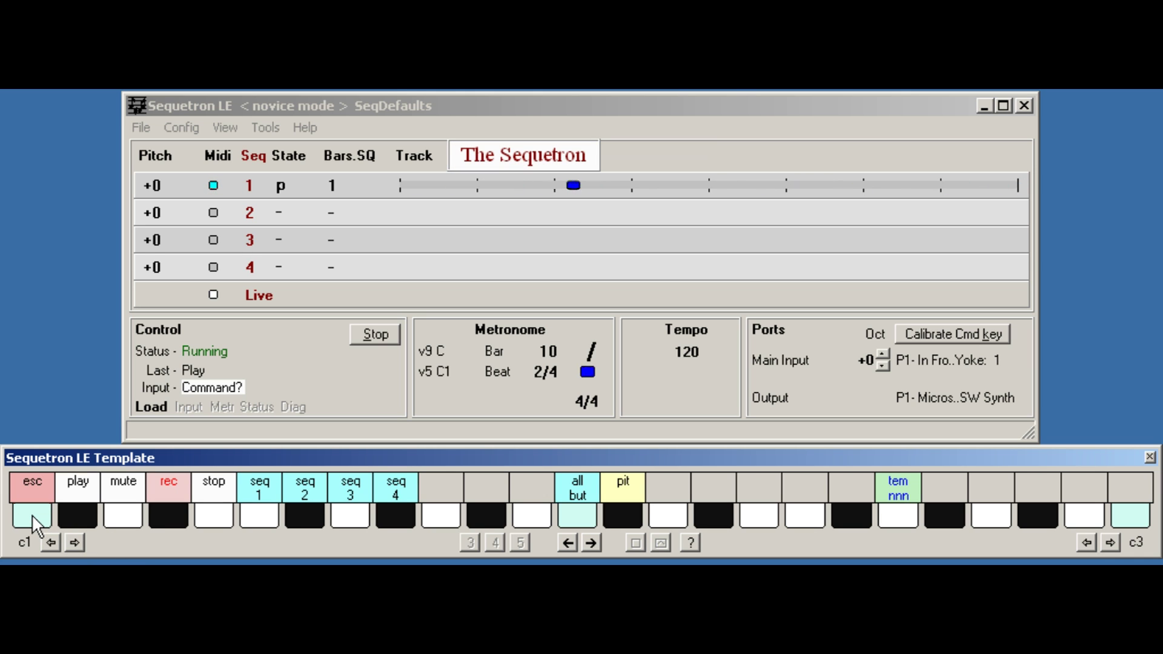
{"action": "left_click", "coordinate": [259, 515]}
{"action": "left_click", "coordinate": [221, 517]}
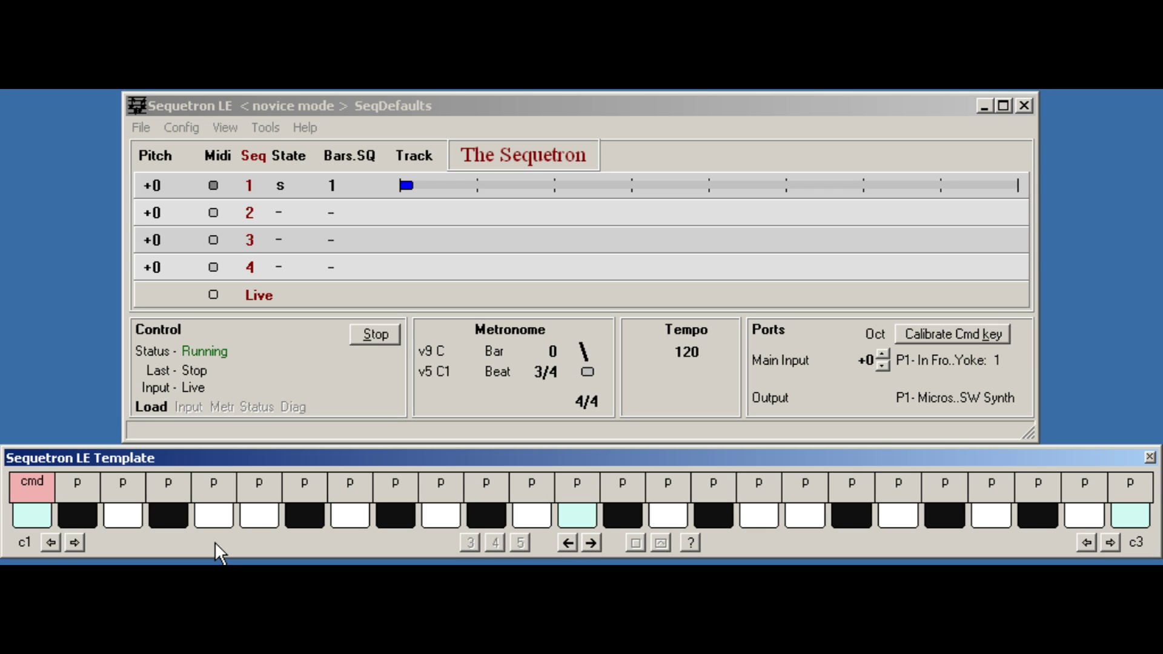
- Switch the template keyboard to command mode with the cyan cmd key to show command labels
{"action": "left_click", "coordinate": [36, 520]}
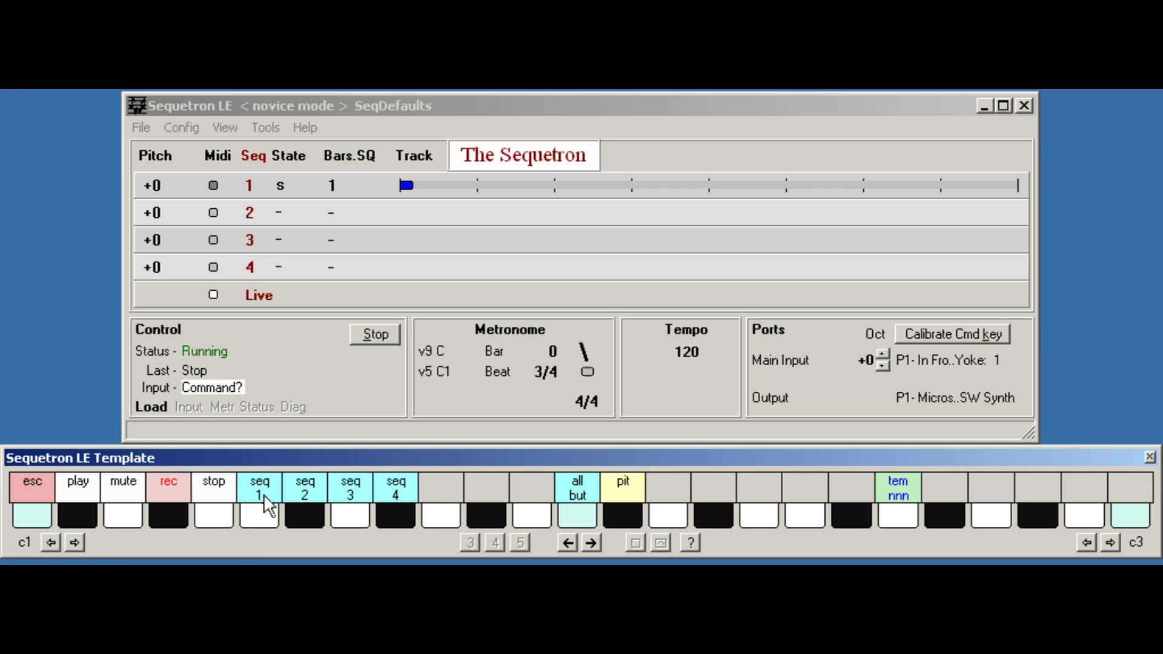
- Toggle the seq 1–4 keys until only sequences 1 and 4 are queued (>>1 and >>4)
{"action": "left_click", "coordinate": [268, 515]}
{"action": "left_click", "coordinate": [302, 517]}
{"action": "left_click", "coordinate": [337, 518]}
{"action": "left_click", "coordinate": [255, 515]}
{"action": "left_click", "coordinate": [297, 515]}
{"action": "left_click", "coordinate": [355, 516]}
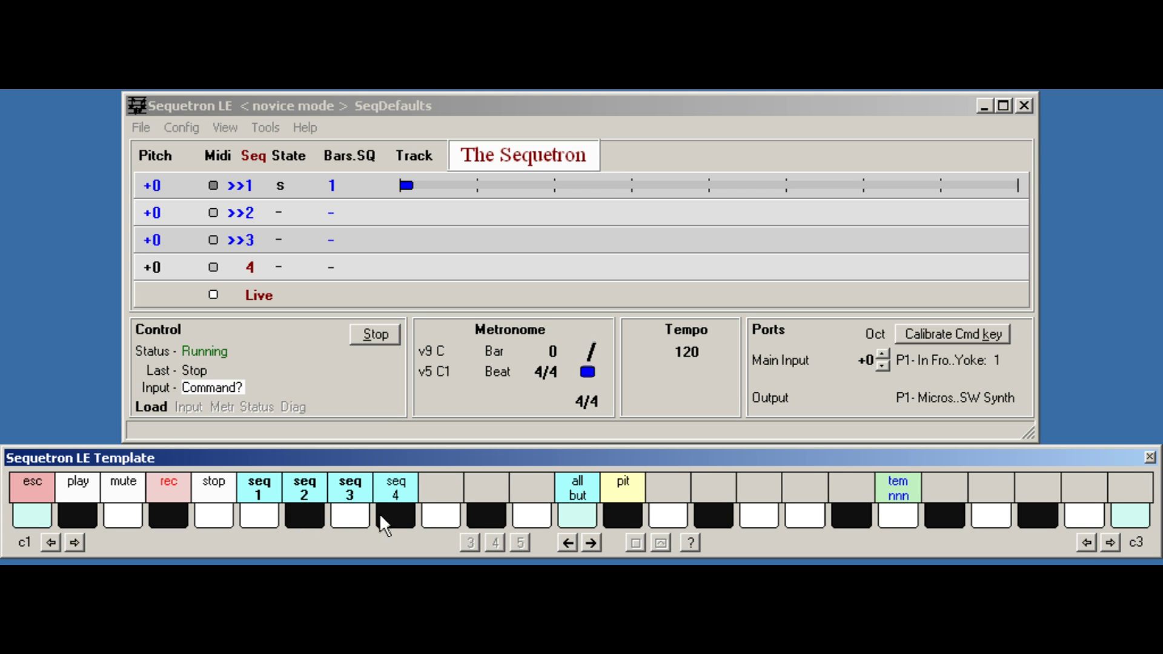
{"action": "left_click", "coordinate": [378, 513]}
{"action": "left_click", "coordinate": [350, 523]}
{"action": "left_click", "coordinate": [297, 516]}
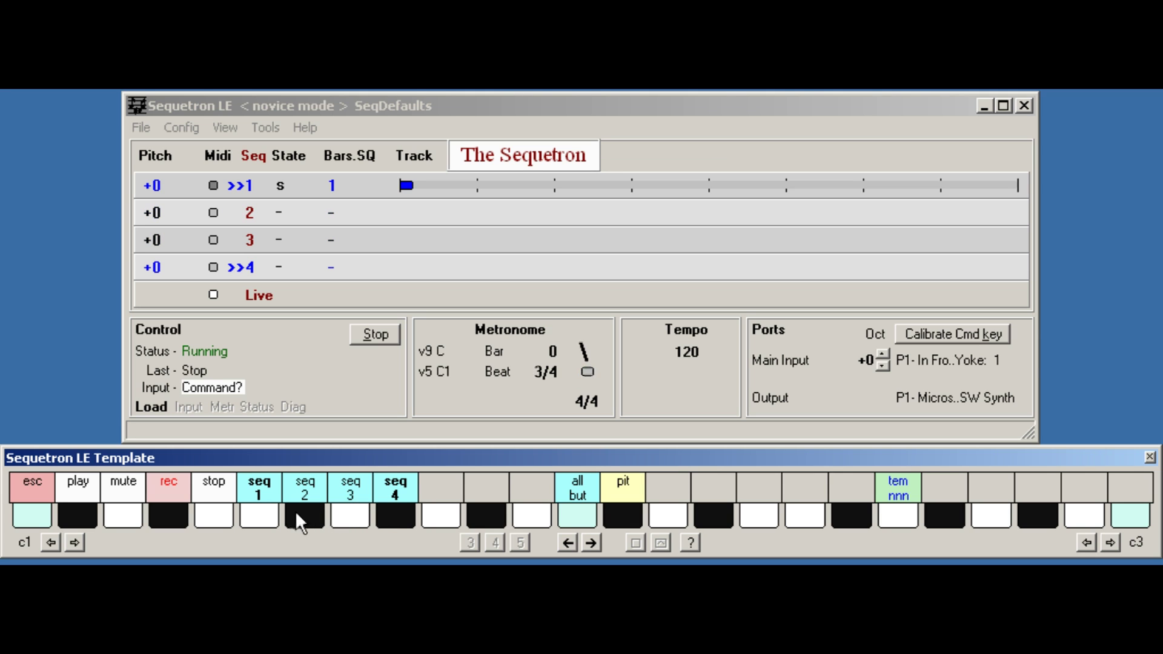
{"action": "left_click", "coordinate": [267, 513]}
{"action": "left_click", "coordinate": [268, 514]}
- Start tempo entry with tem nnn, then cancel with esc, keeping the tempo at 120
{"action": "left_click", "coordinate": [911, 510]}
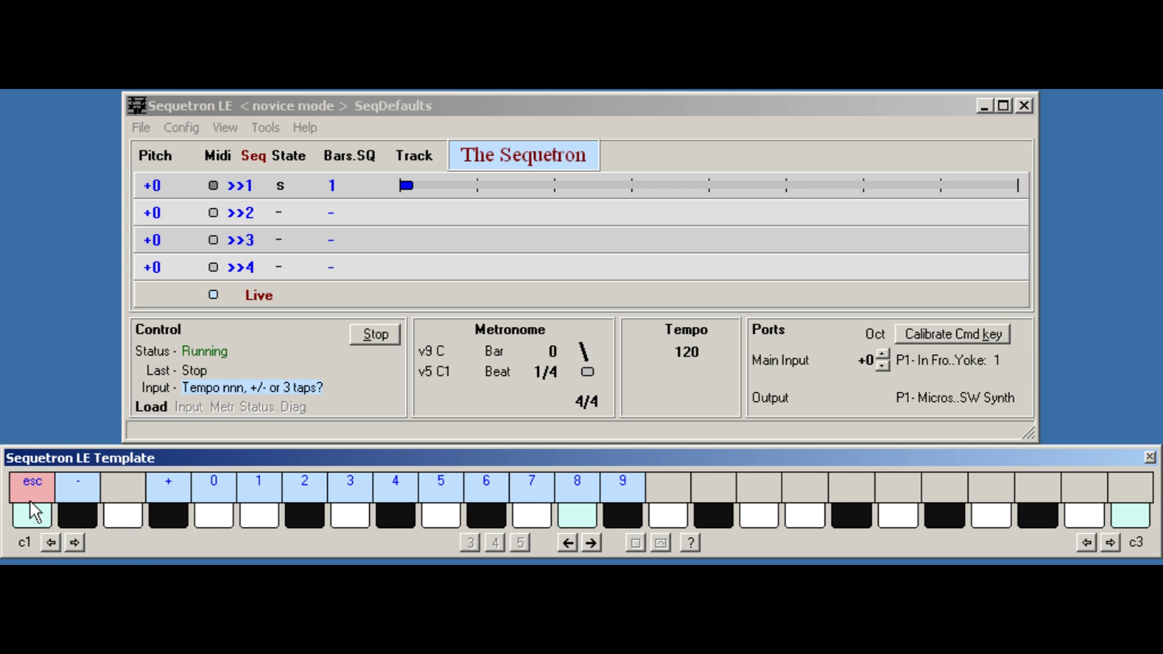
{"action": "left_click", "coordinate": [27, 518]}
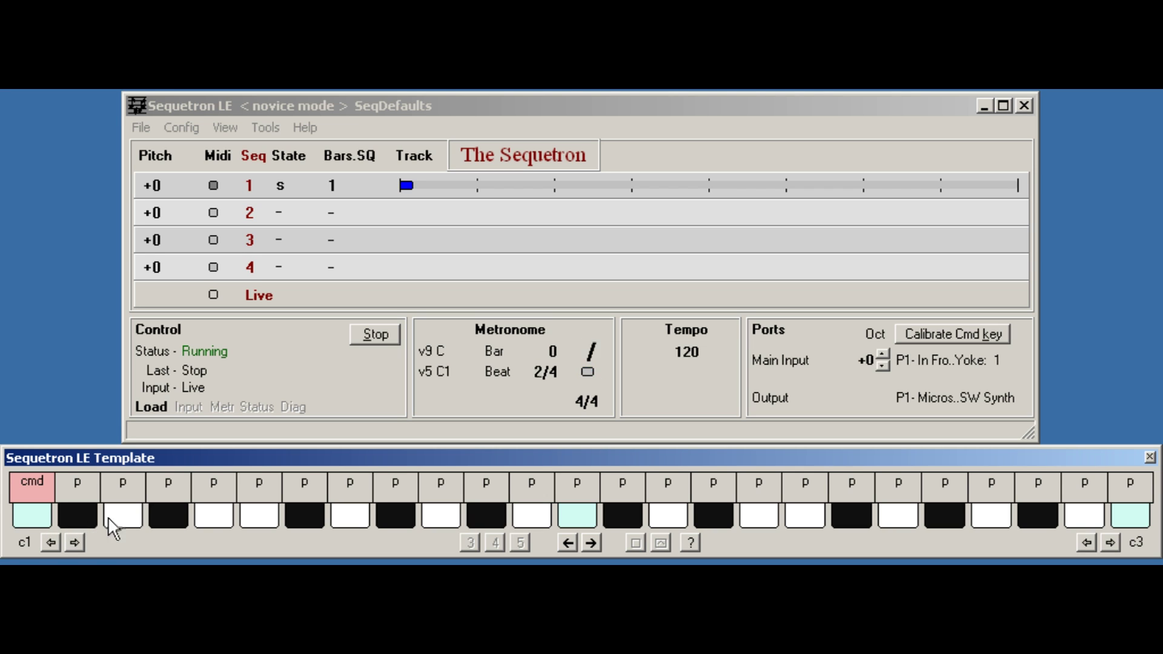
- Play two live notes on the template keyboard, then switch the input back to command mode
{"action": "left_click", "coordinate": [85, 515]}
{"action": "left_click", "coordinate": [202, 517]}
{"action": "left_click", "coordinate": [44, 520]}
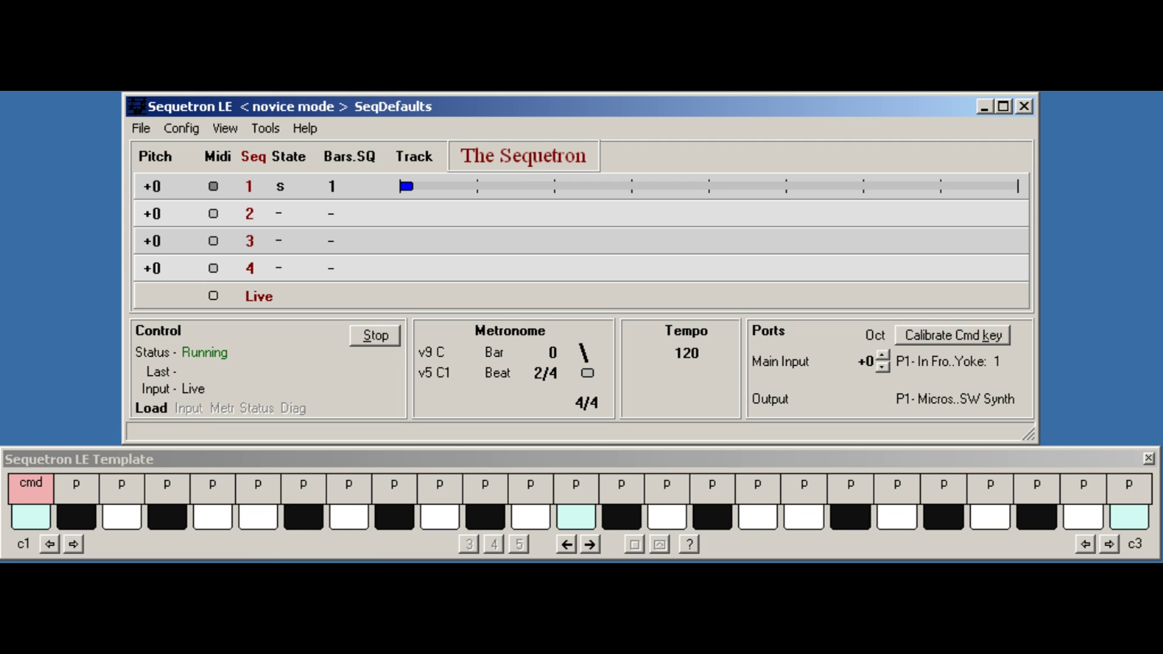
- Stop MIDI processing from the Control panel and confirm Yes, leaving Sequetron in config mode
{"action": "left_click", "coordinate": [384, 336]}
{"action": "left_click", "coordinate": [540, 473]}
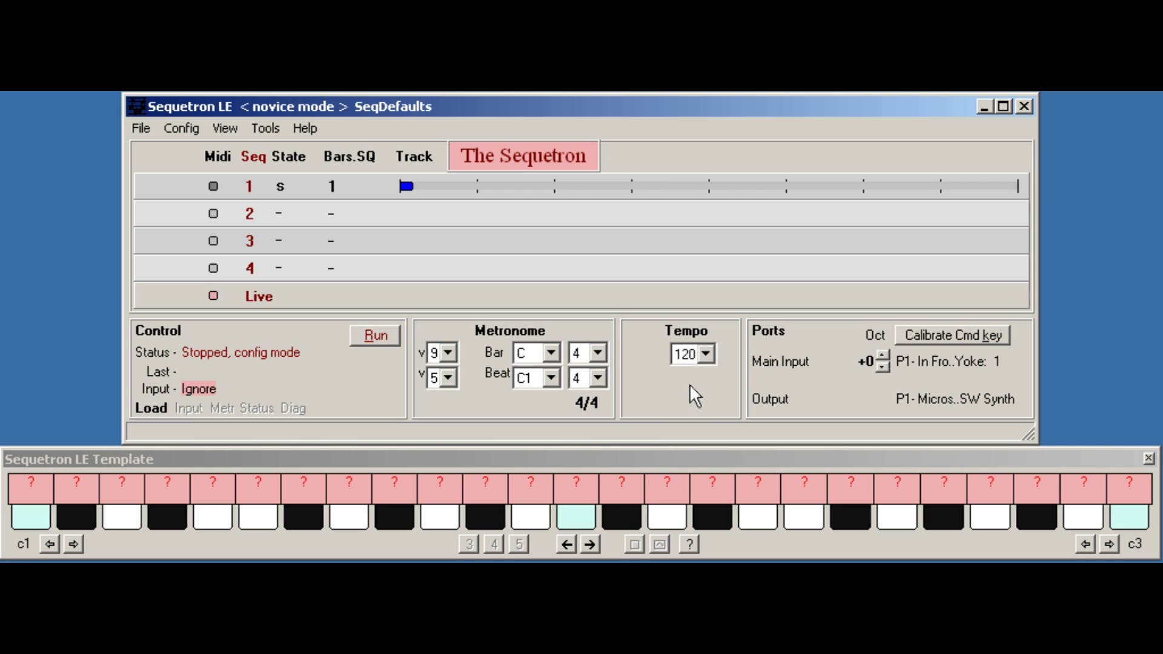
- Choose 40 BPM in the Tempo dropdown and start the sequencer with Run
{"action": "left_click", "coordinate": [706, 354]}
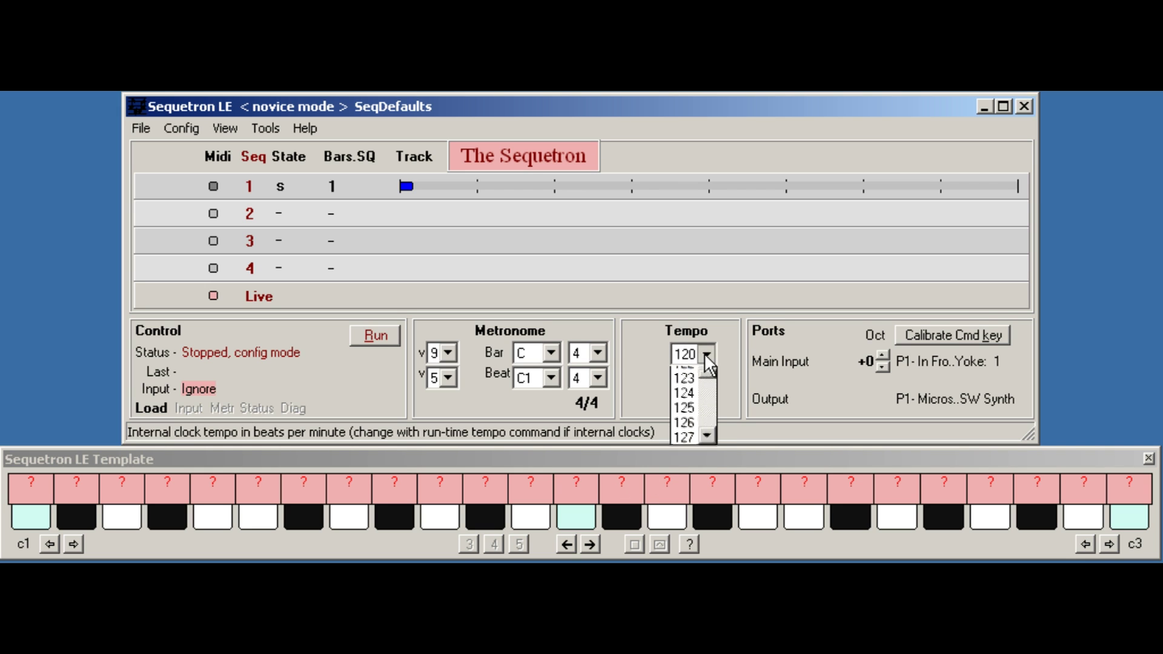
{"action": "mouse_move", "coordinate": [702, 415]}
{"action": "left_mouse_down"}
{"action": "mouse_move", "coordinate": [705, 400]}
{"action": "mouse_move", "coordinate": [701, 410]}
{"action": "left_mouse_up"}
{"action": "left_click", "coordinate": [684, 447]}
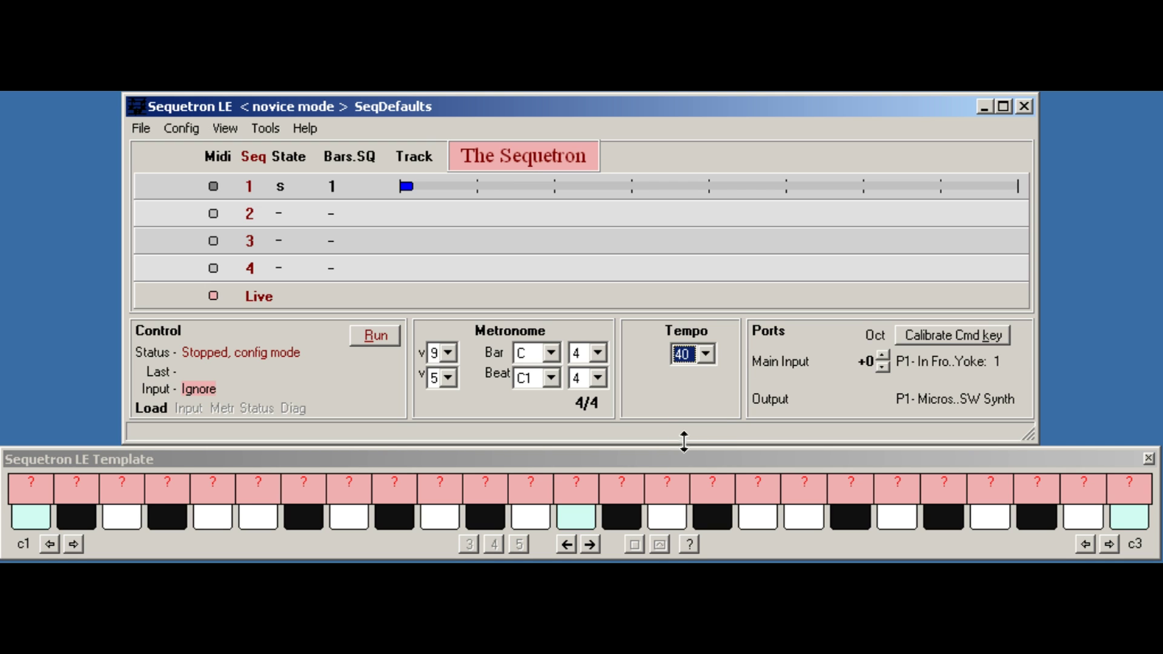
{"action": "left_click", "coordinate": [380, 342]}
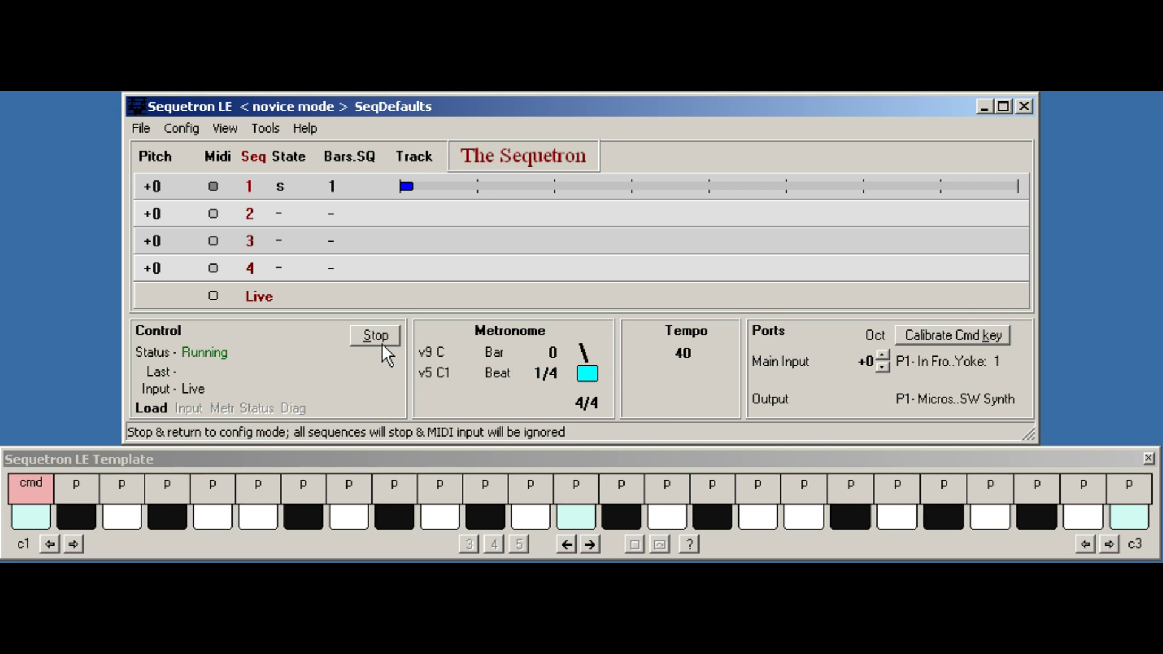
- Focus the template window and start sequence 1 playing at 40 BPM
{"action": "left_click", "coordinate": [73, 544]}
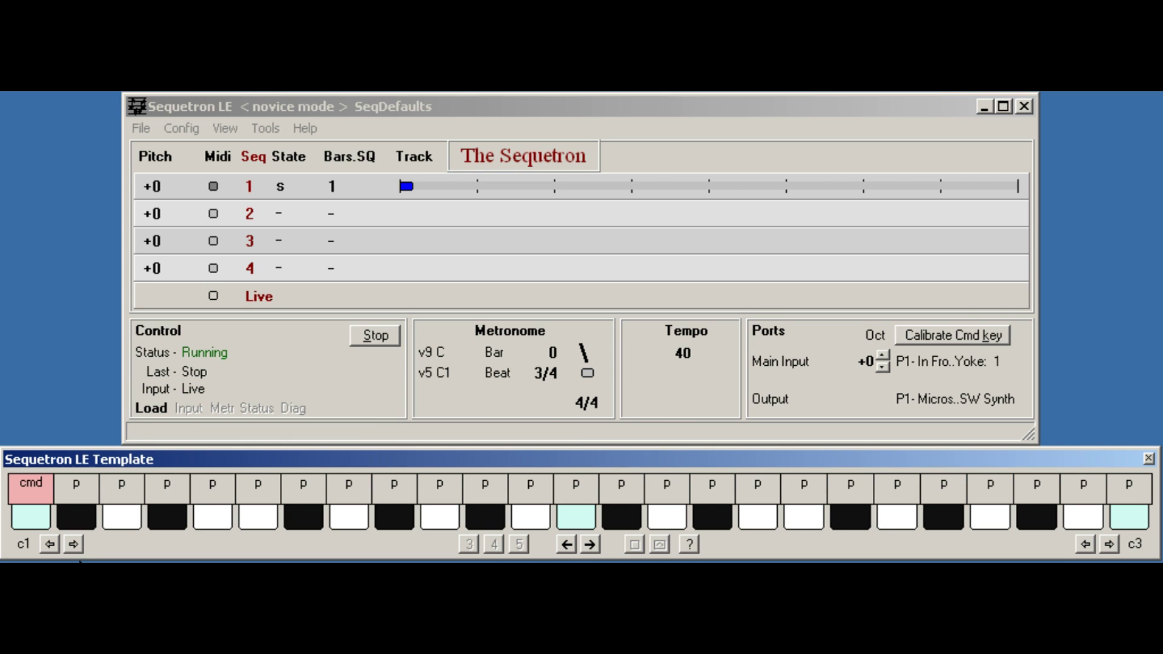
{"action": "left_click", "coordinate": [32, 518]}
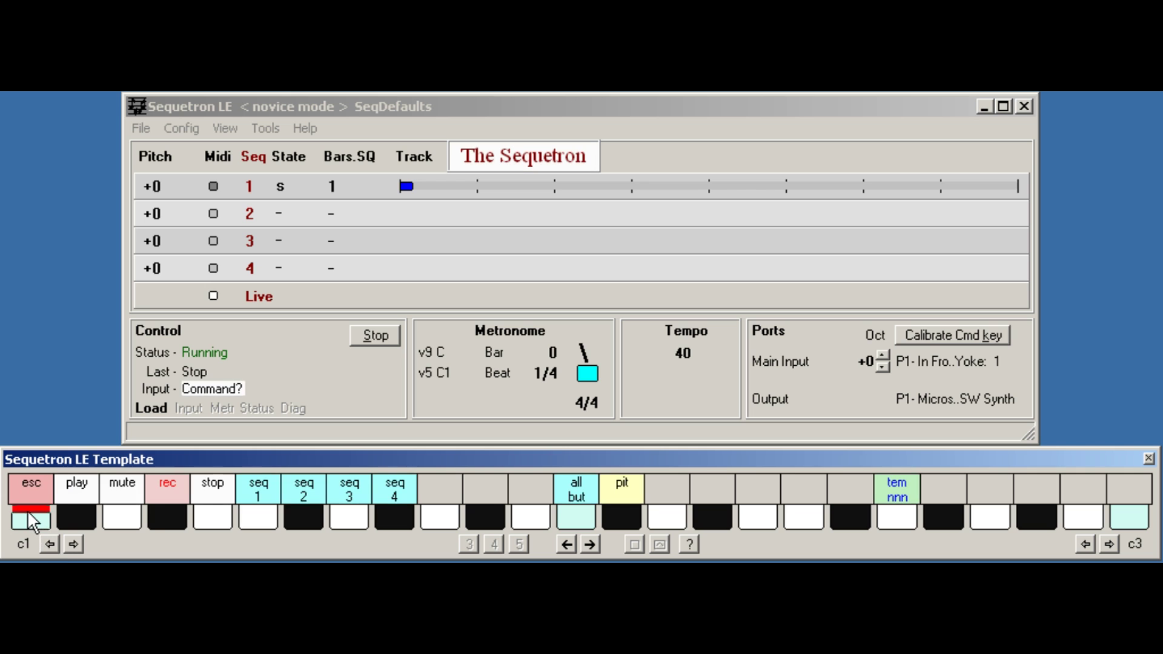
{"action": "left_click", "coordinate": [267, 516]}
- Stop sequence 1 with the cmd, seq 1 and stop keys, returning it to bar 0
{"action": "left_click", "coordinate": [73, 517]}
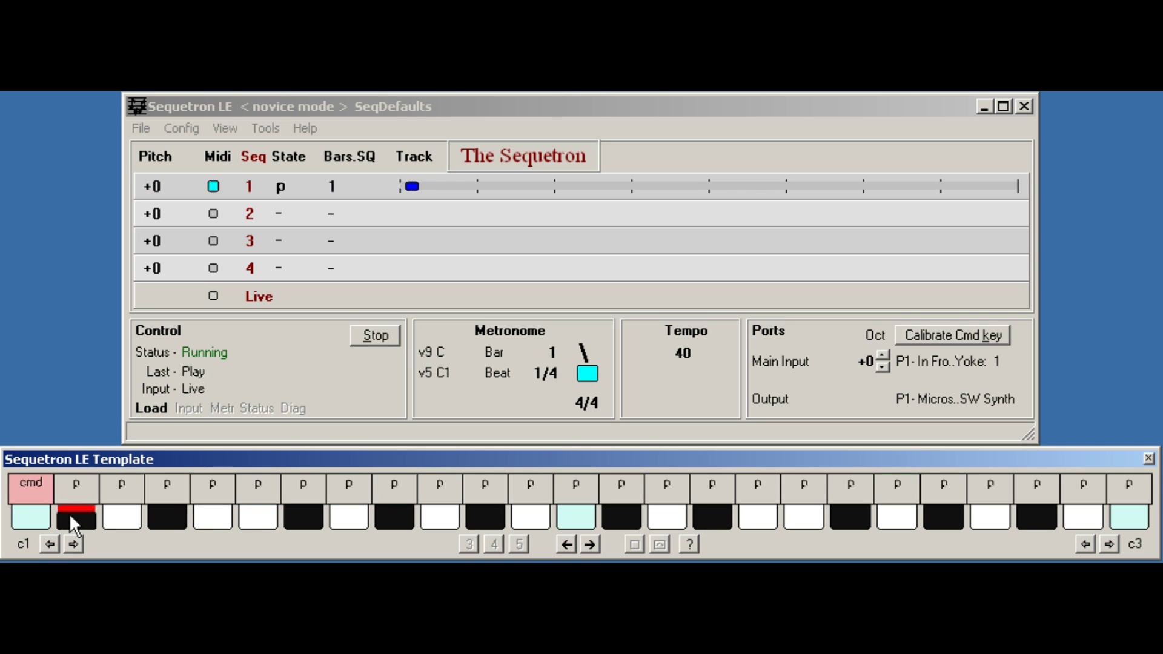
{"action": "left_click", "coordinate": [38, 516]}
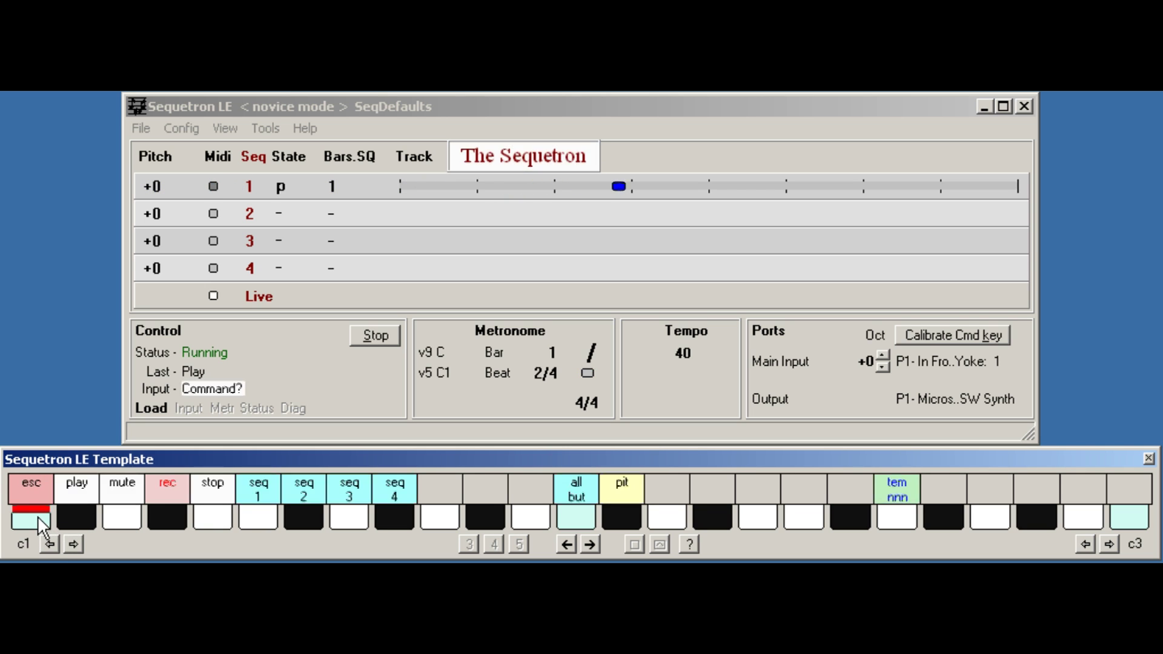
{"action": "left_click", "coordinate": [258, 518]}
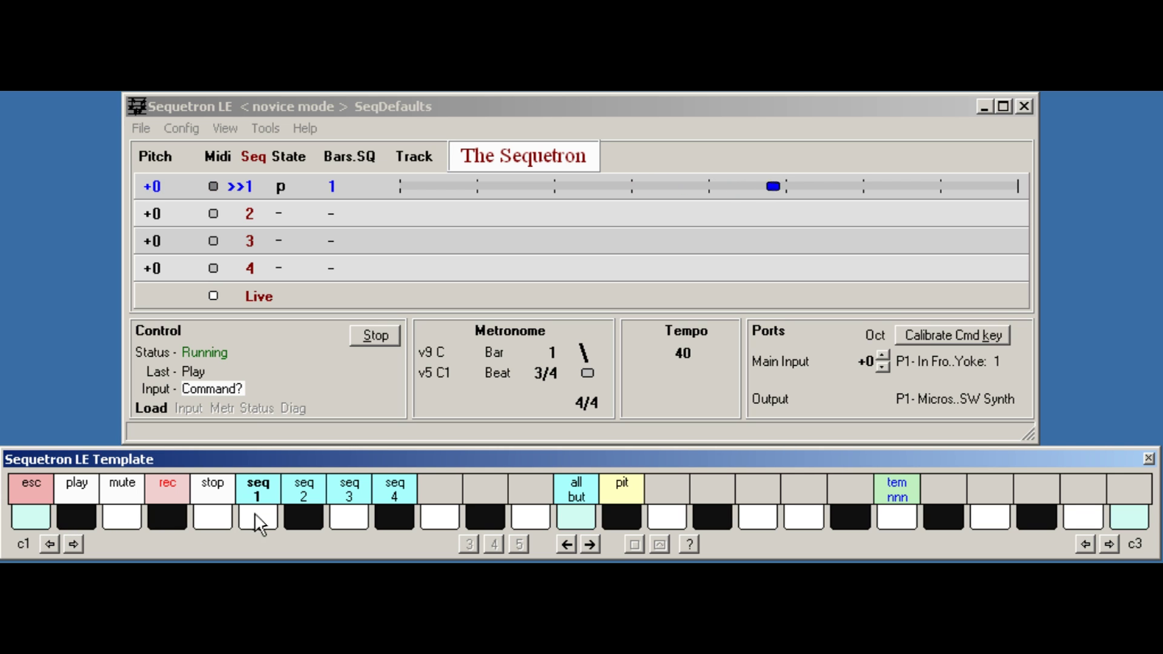
{"action": "left_click", "coordinate": [216, 518]}
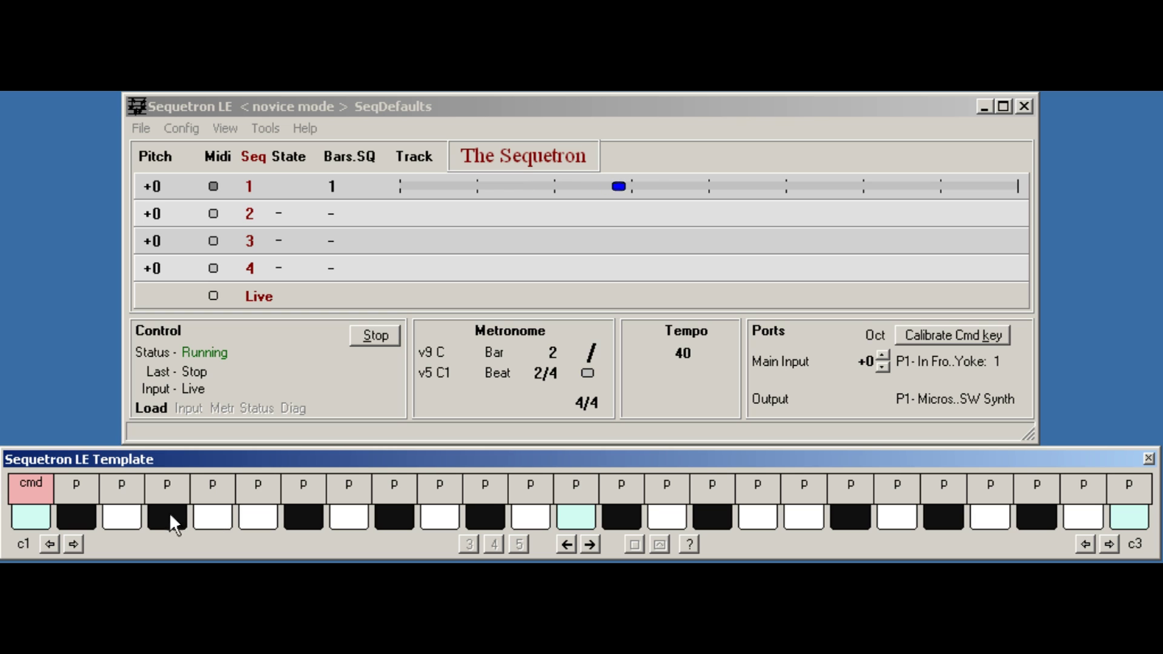
{"action": "left_click", "coordinate": [271, 516]}
{"action": "left_click", "coordinate": [170, 519]}
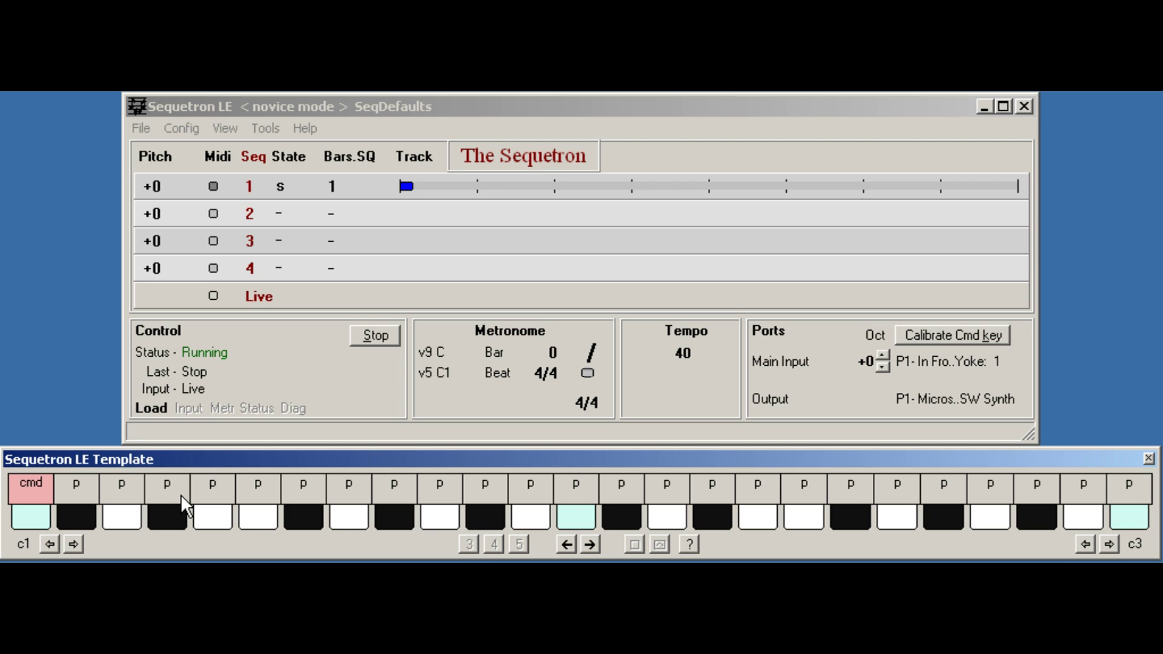
{"action": "left_click", "coordinate": [39, 519]}
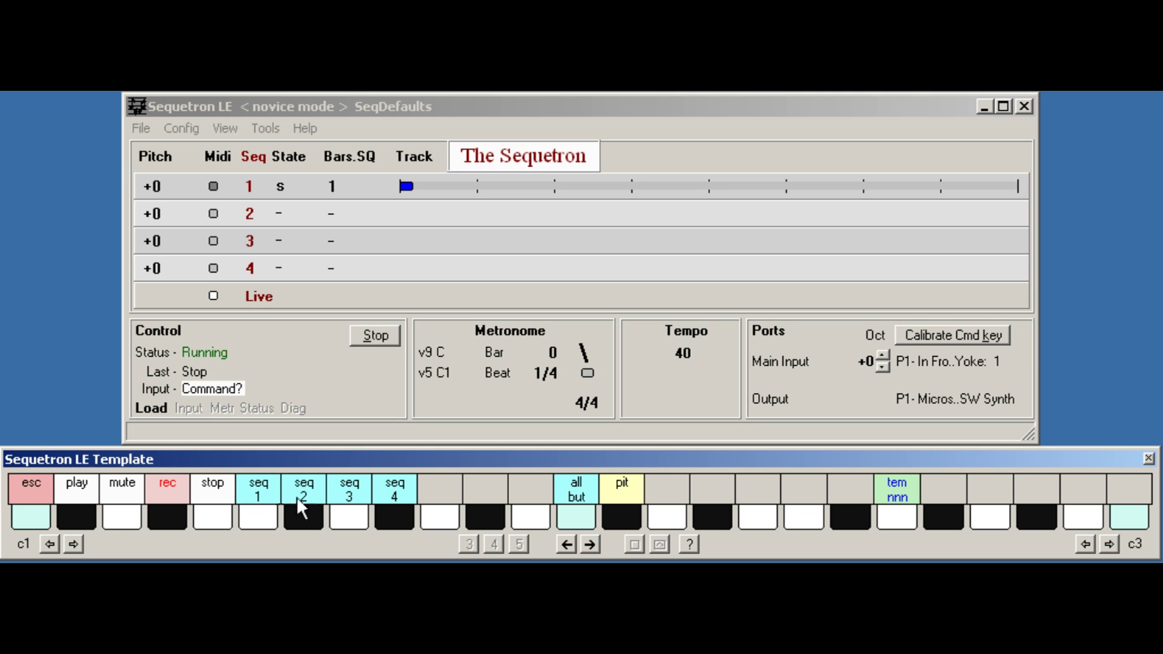